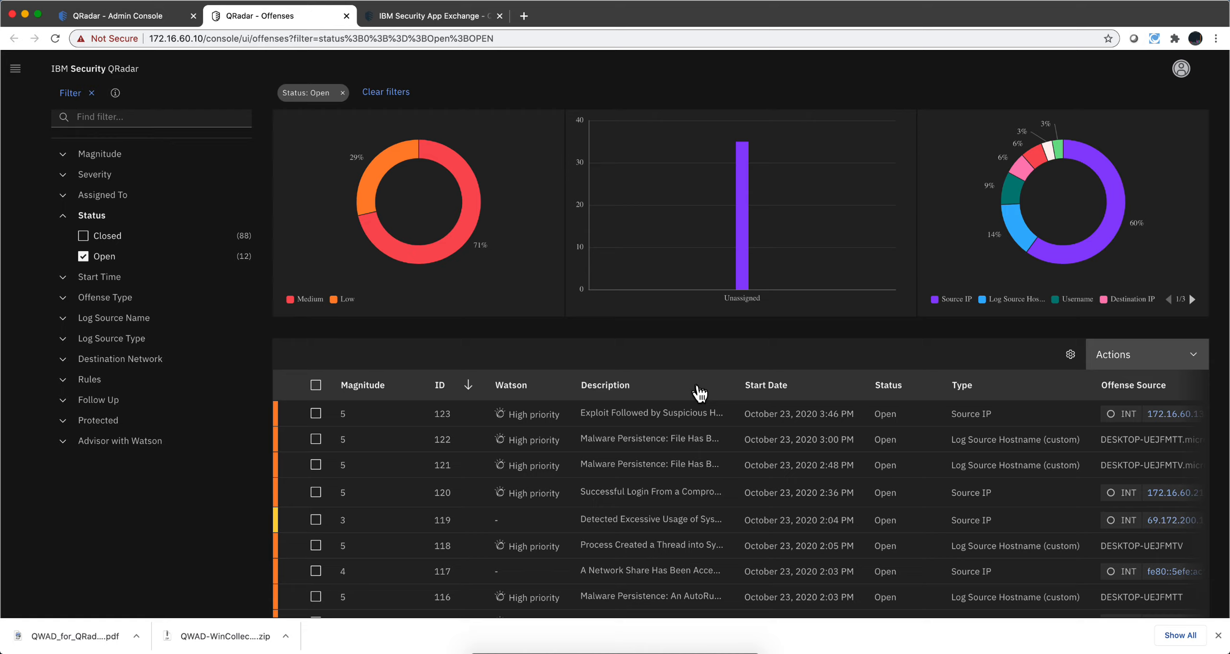
Review the supported operating systems and autoconfigured log source types on the QWAD WinCollect Assisted Deployment page in the App Exchange
click(424, 17)
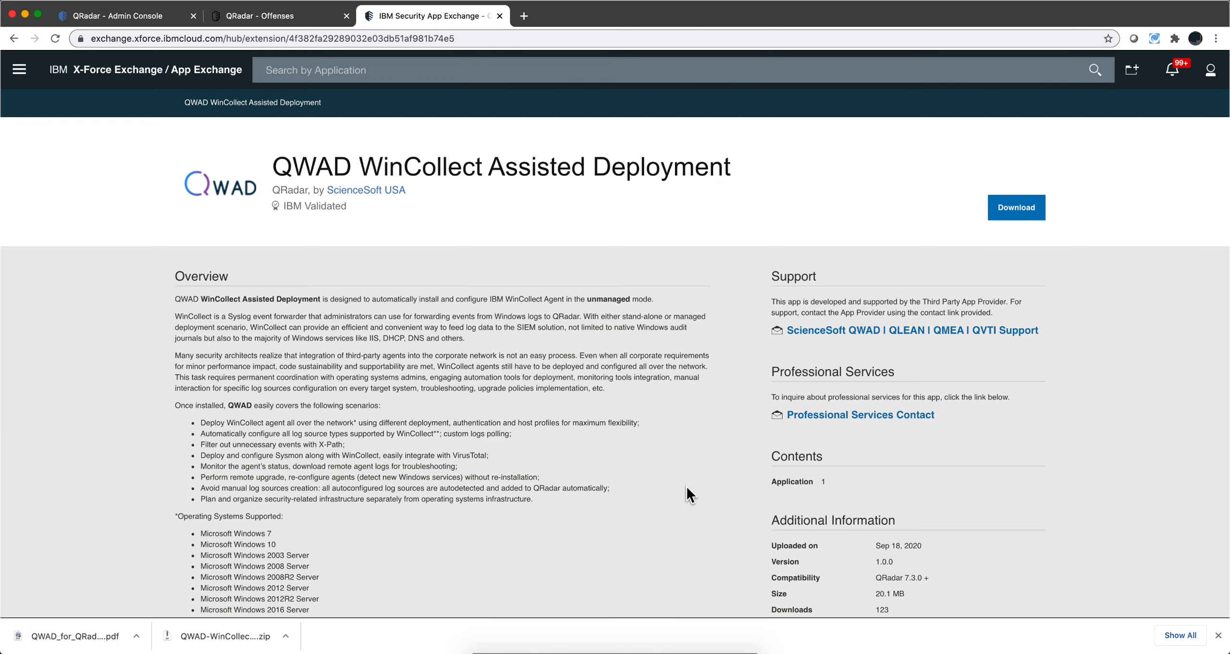
scroll(686, 486, down, 8)
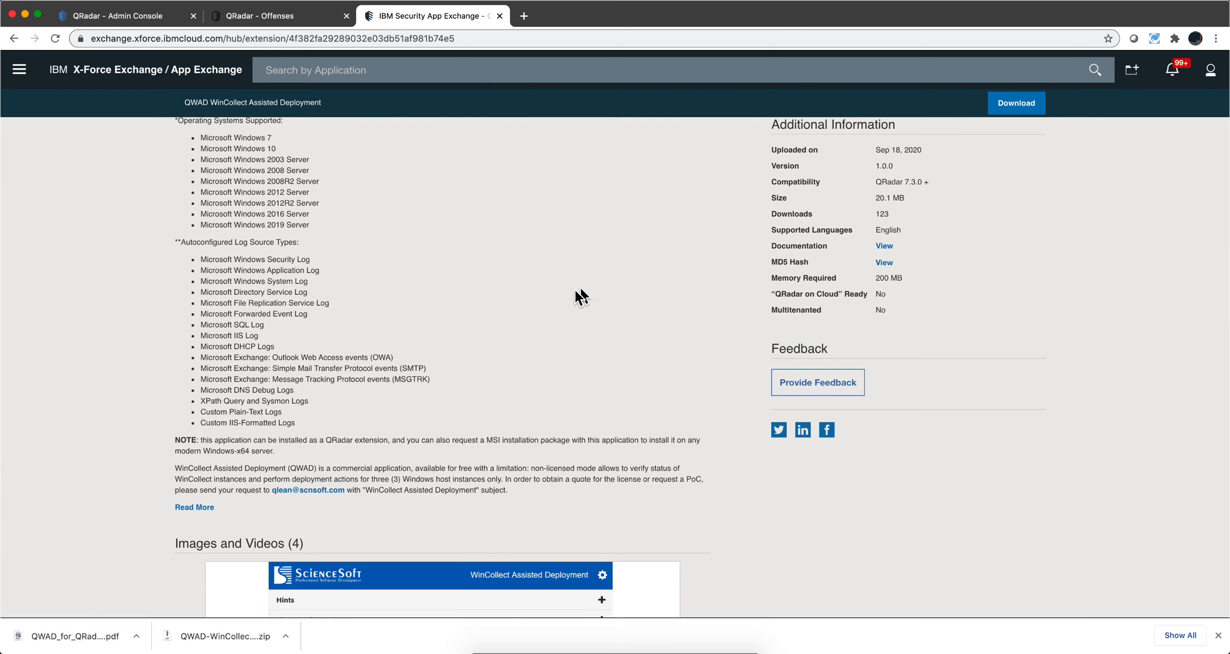
scroll(553, 298, down, 1)
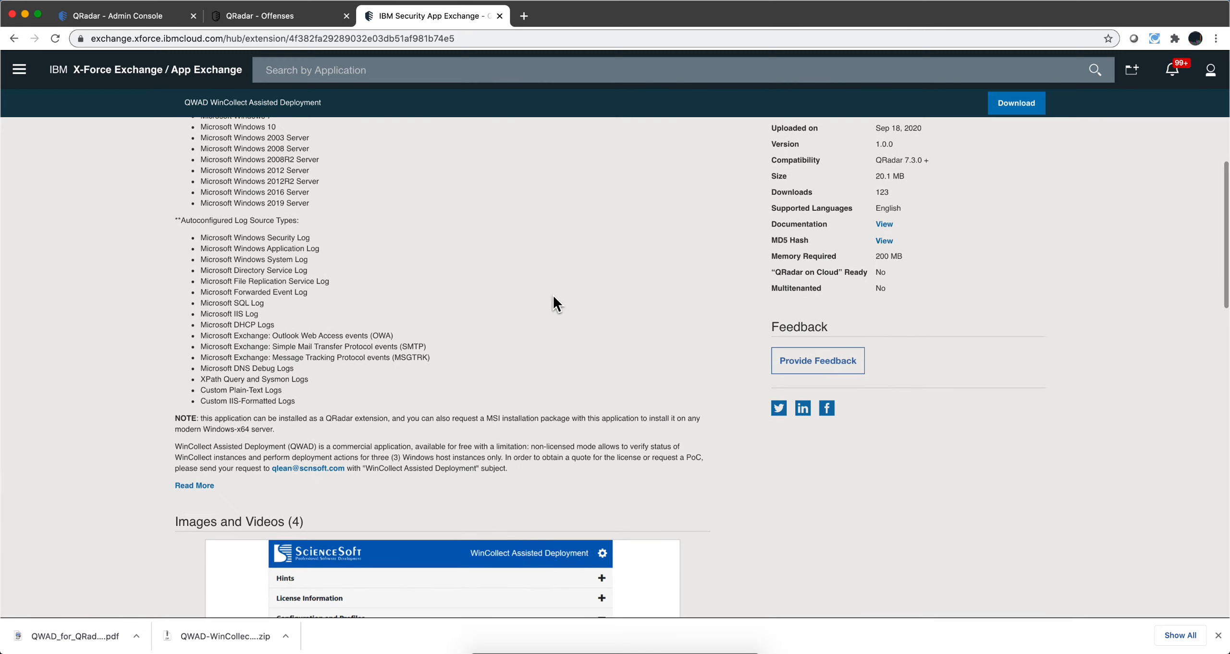
scroll(553, 296, up, 4)
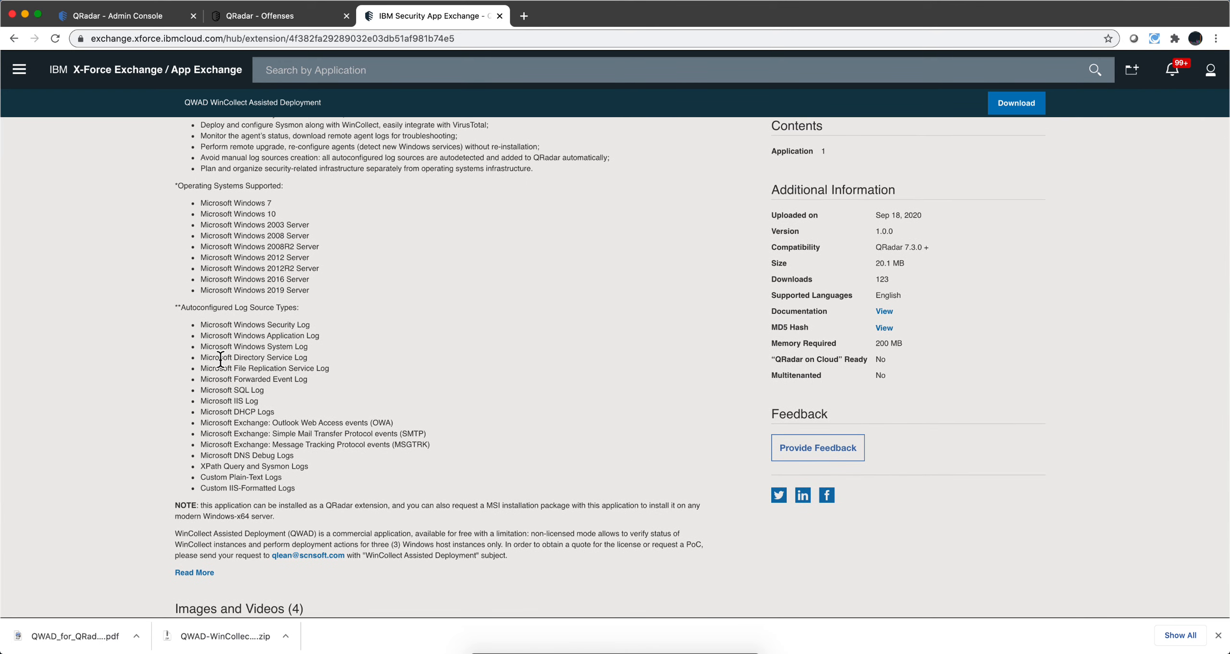
drag(201, 327, 331, 487)
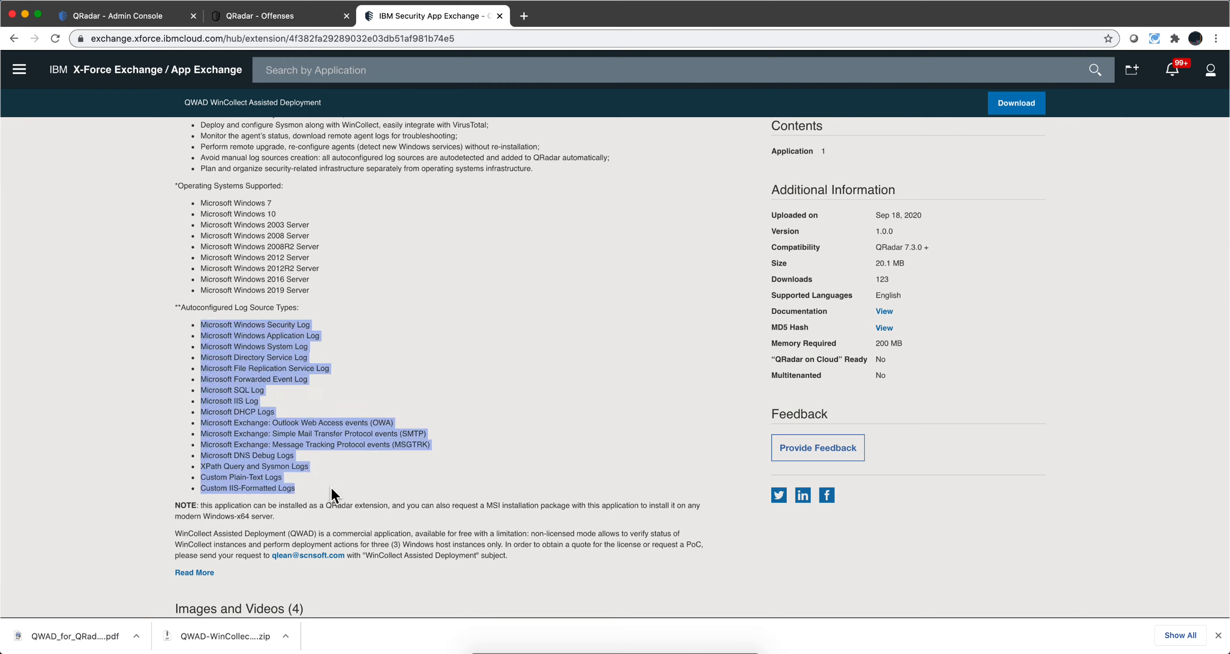
click(333, 334)
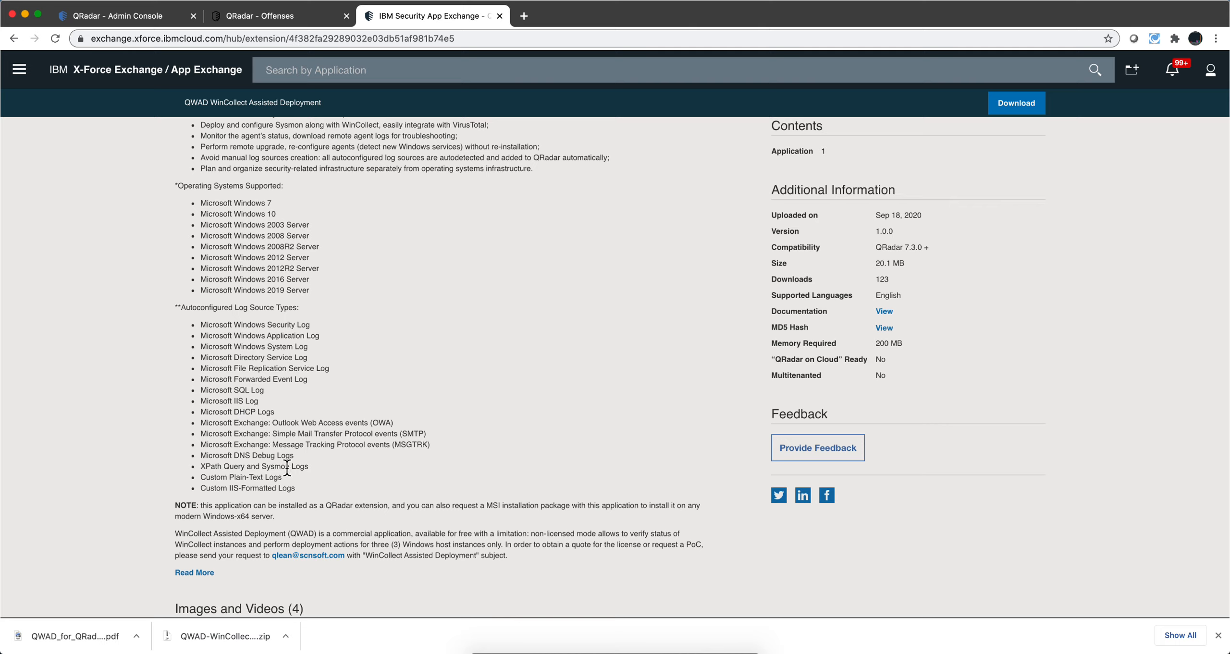
scroll(358, 421, up, 7)
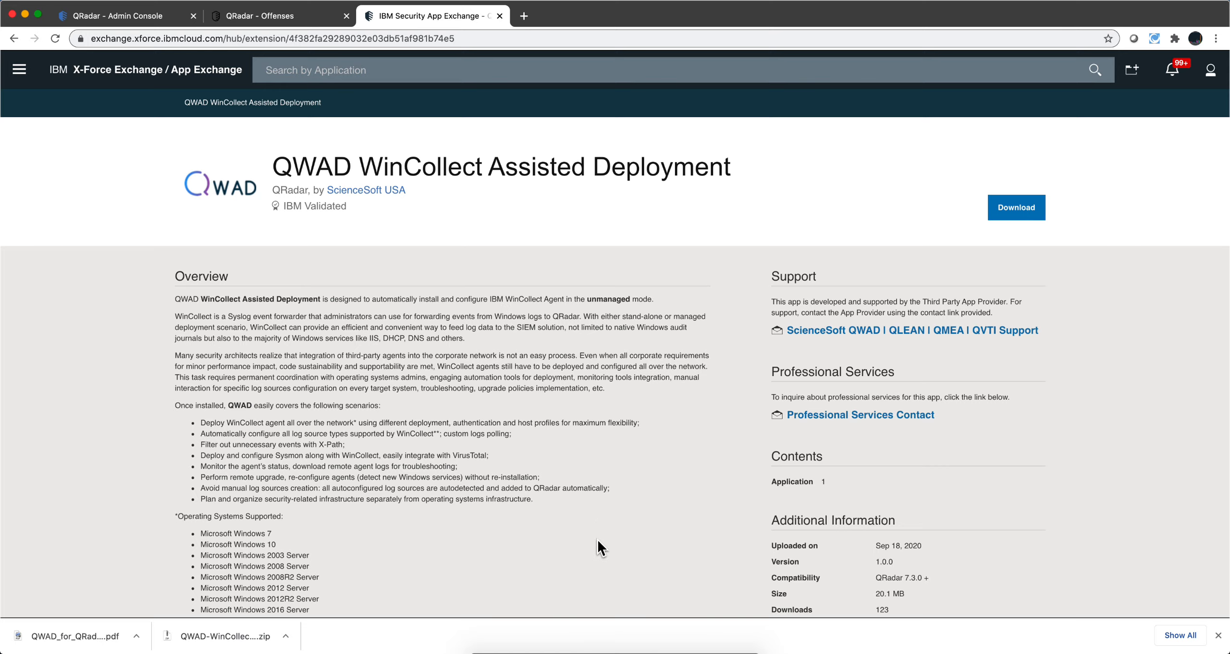
Open WinCollect Assisted Deployment from the QRadar Admin Console and review its license information and configured profiles
click(152, 18)
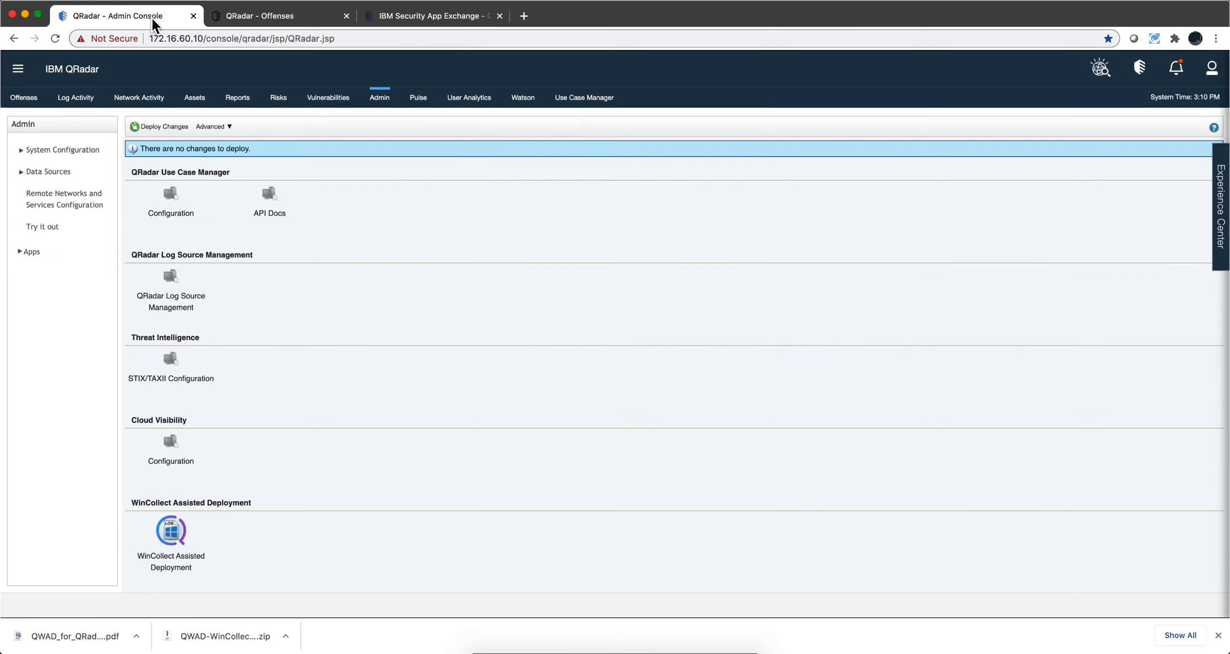
click(169, 535)
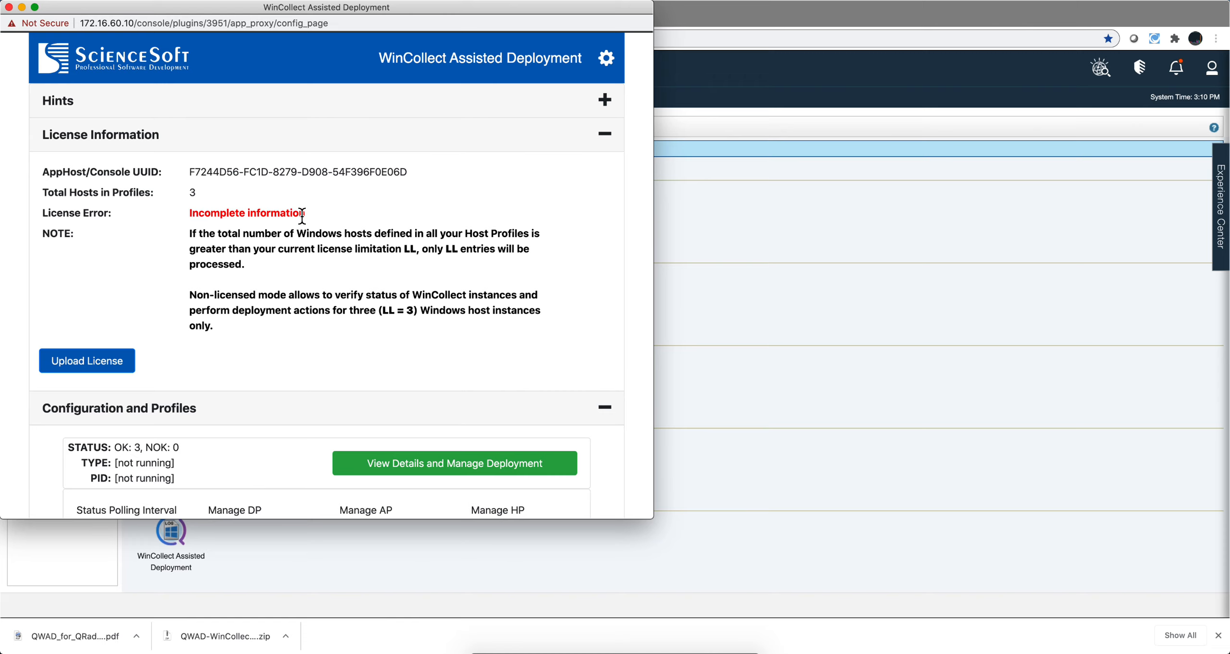
drag(305, 212, 205, 213)
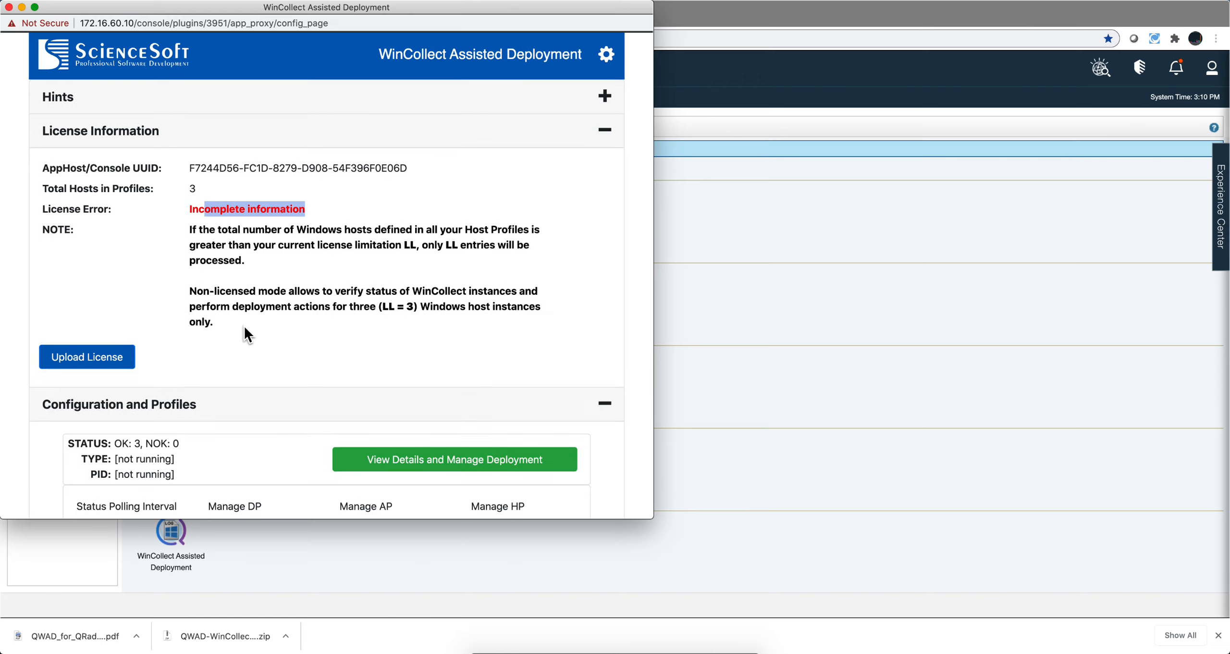
scroll(245, 330, down, 5)
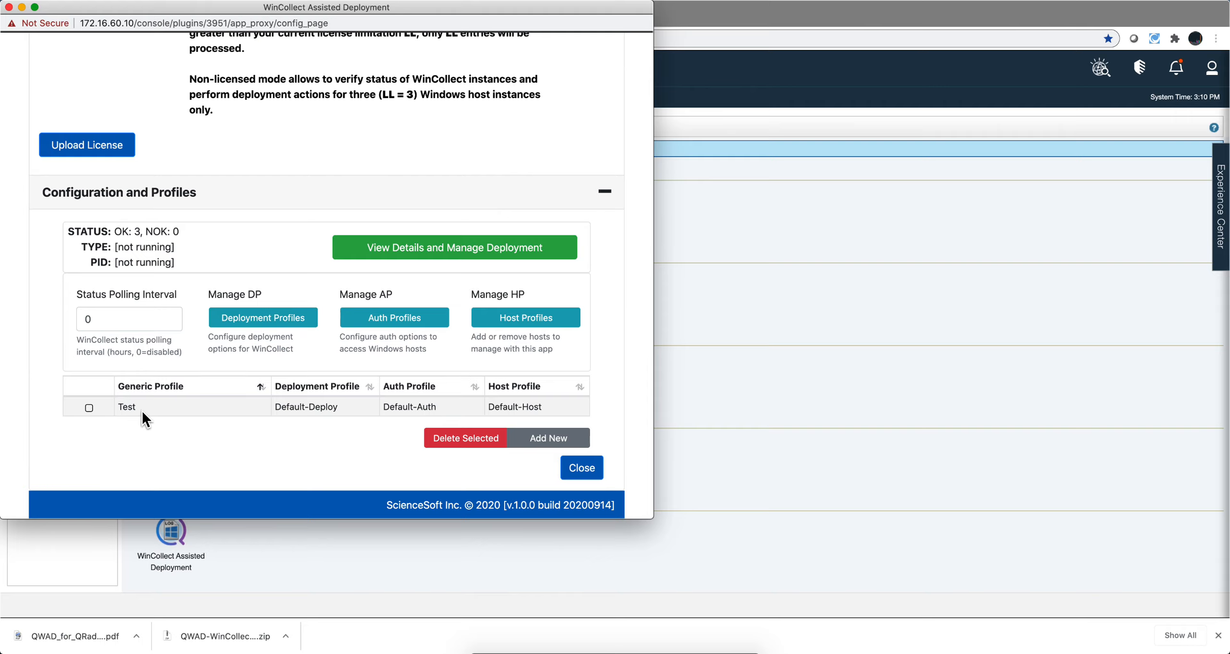
Open the deployment profiles and examine the autodetection settings for event logs and services, along with the log source ID options
click(260, 315)
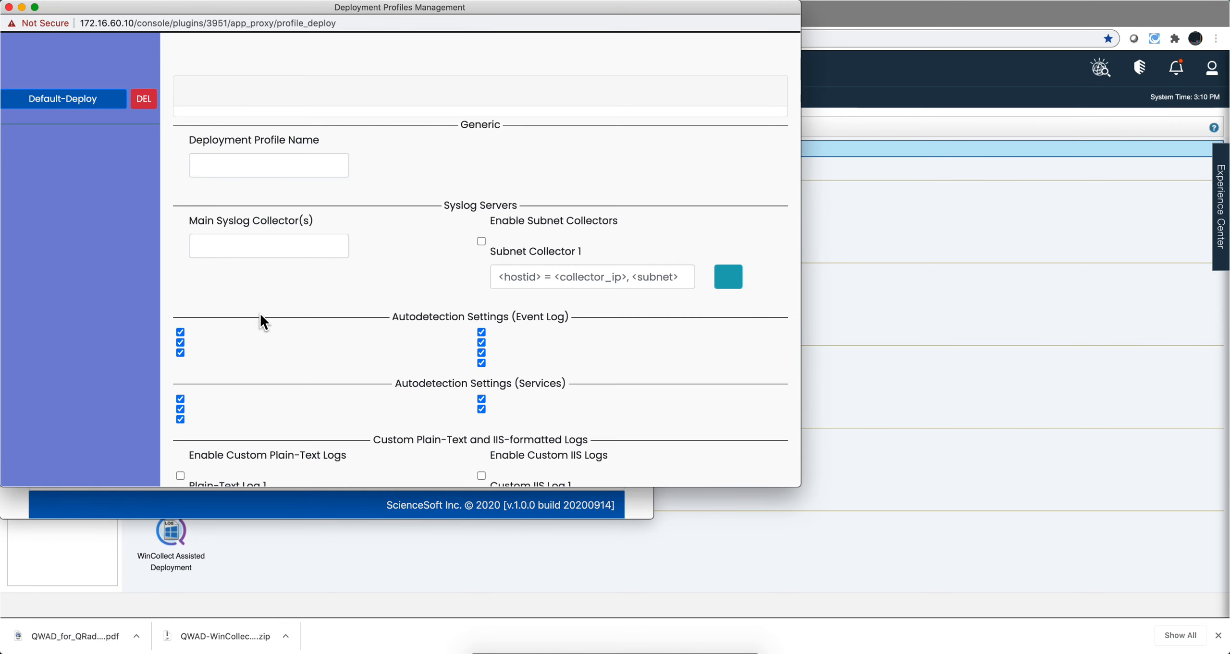
scroll(312, 307, down, 2)
scroll(313, 304, down, 3)
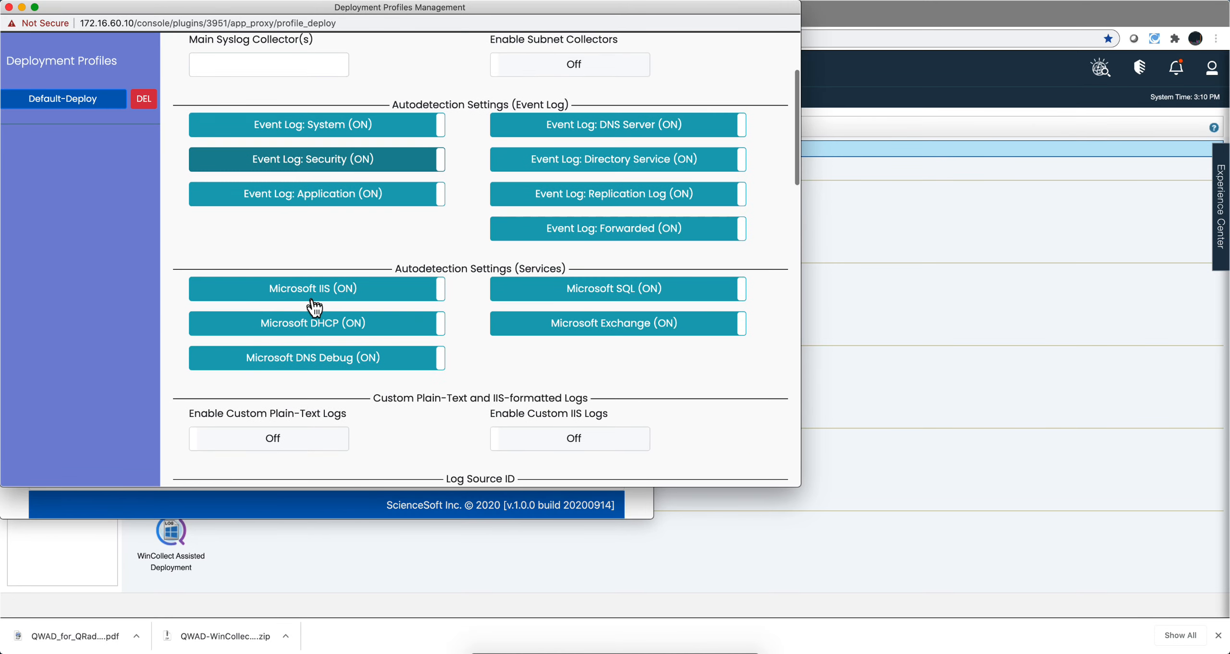
scroll(341, 192, down, 8)
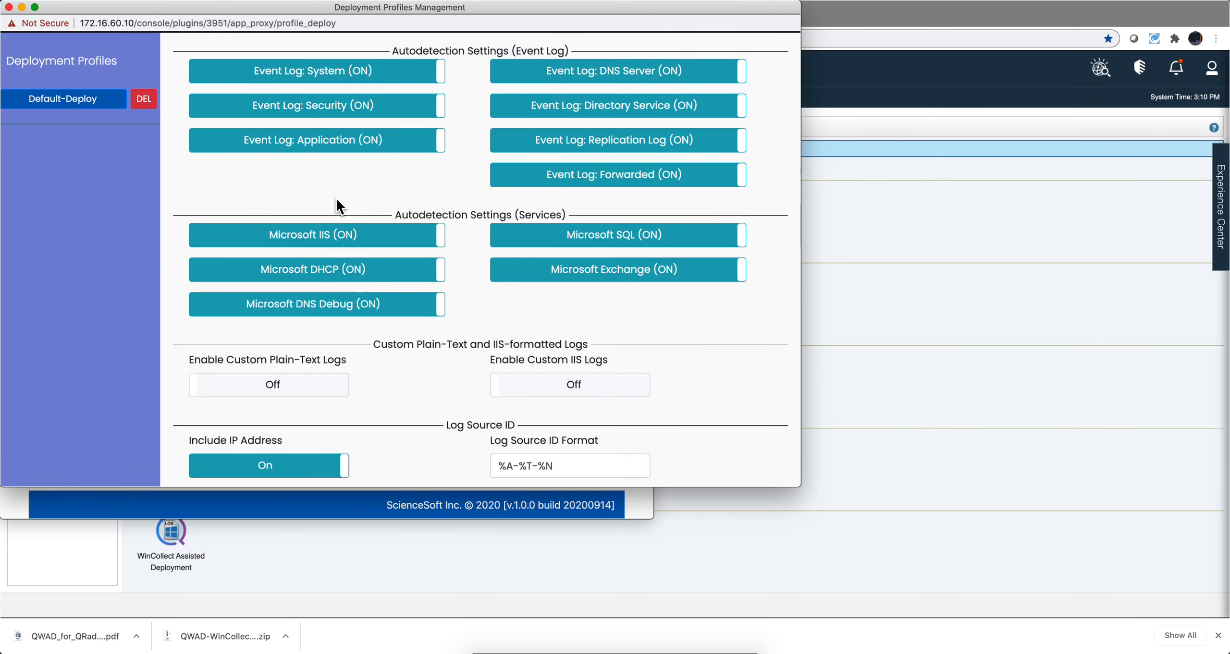
scroll(339, 207, down, 6)
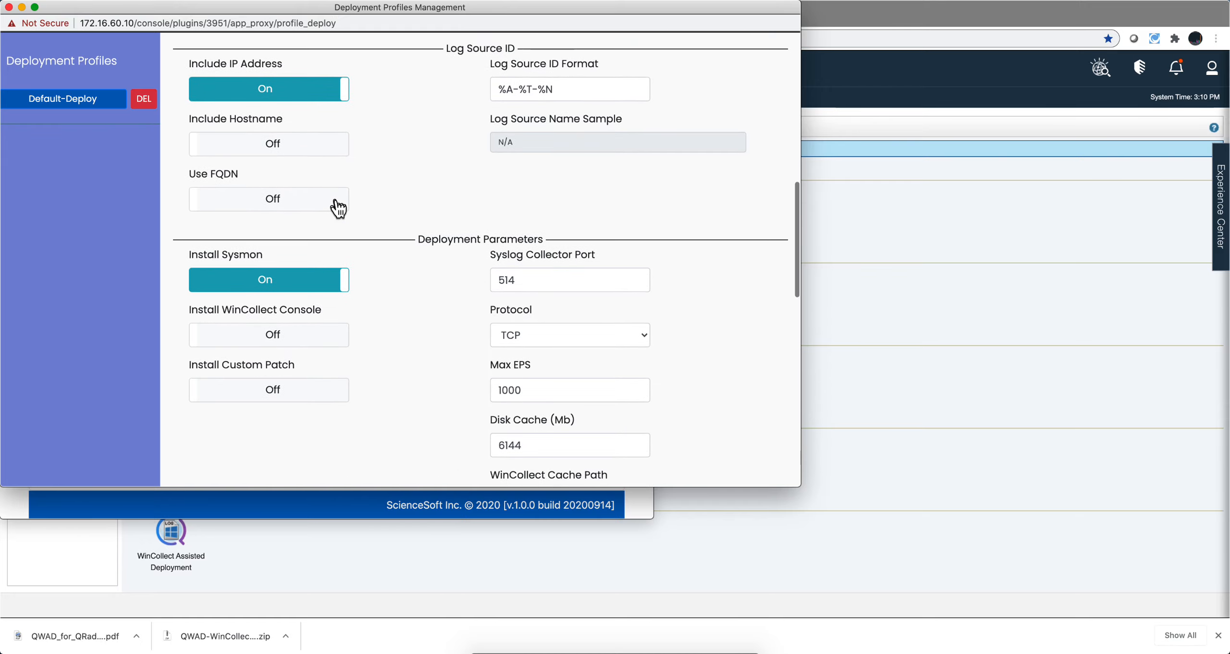
scroll(339, 207, up, 7)
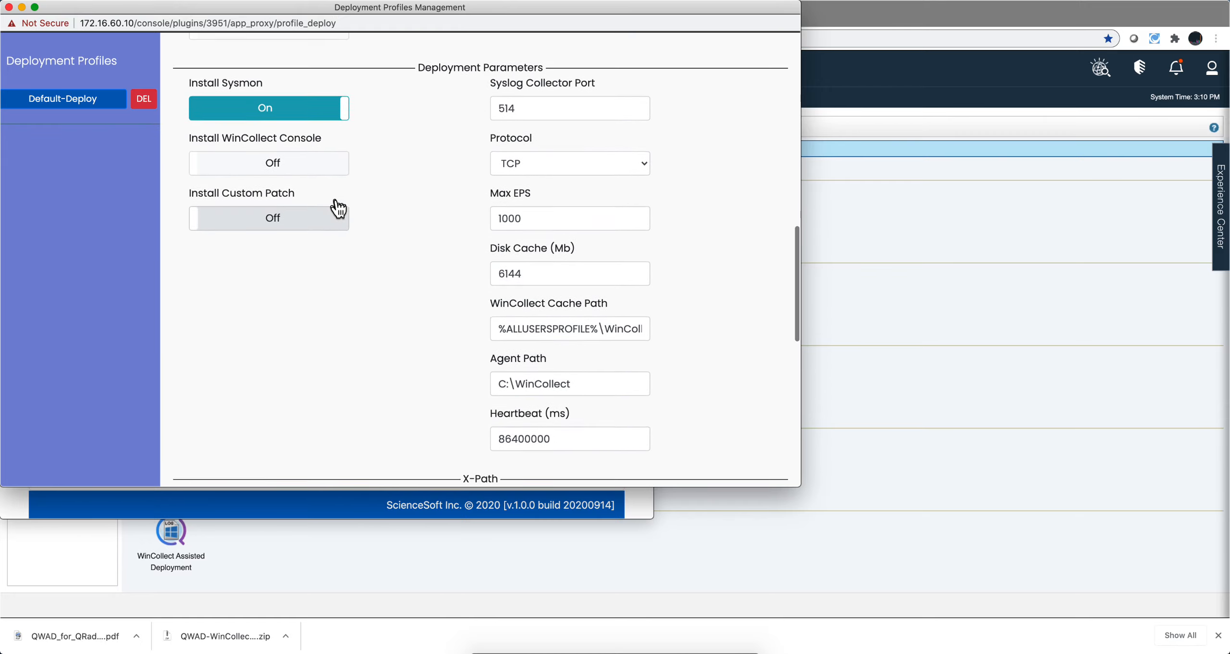
scroll(339, 208, up, 5)
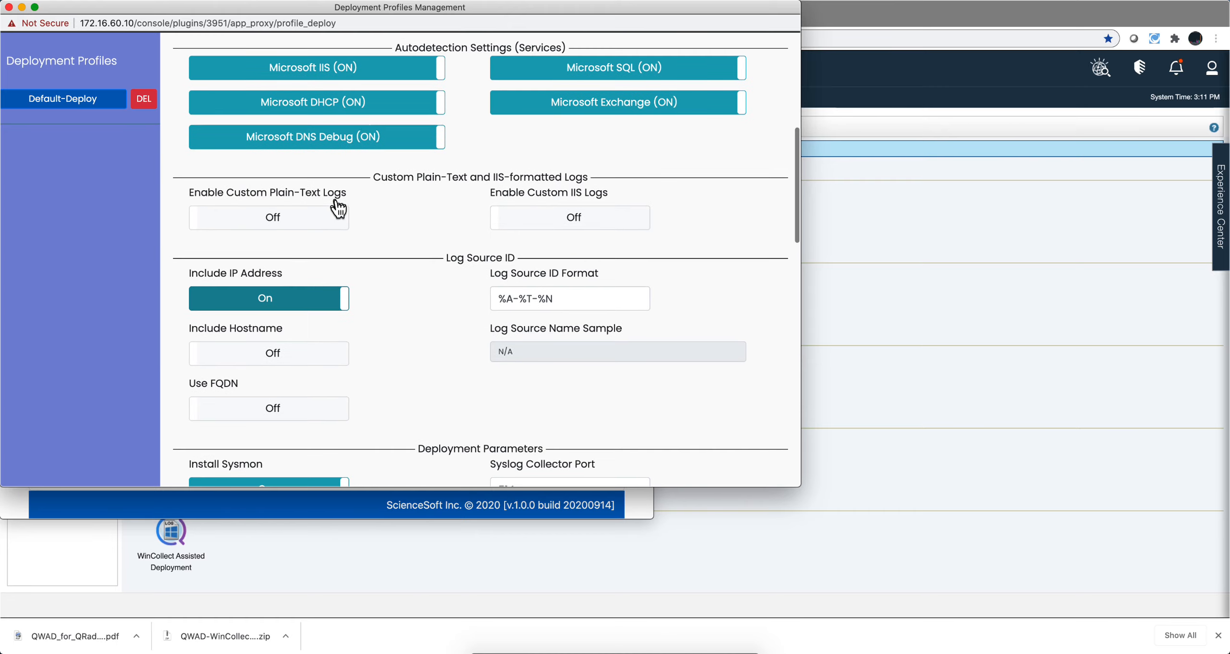
scroll(376, 118, up, 7)
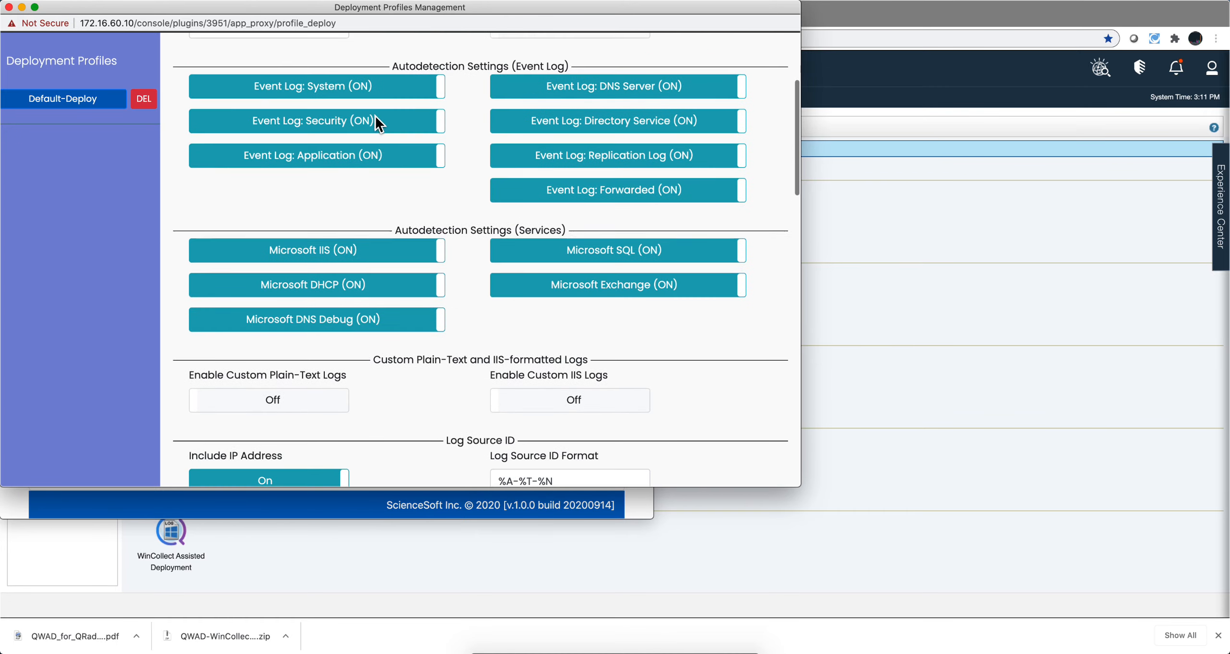
scroll(376, 125, down, 16)
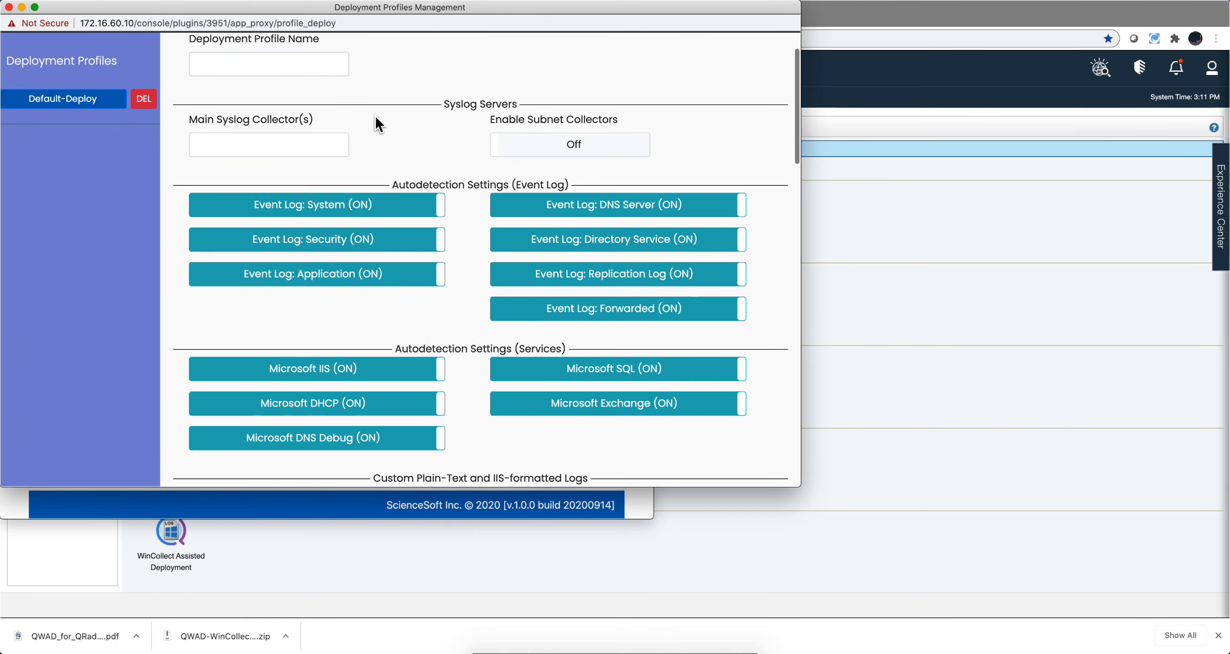
Examine the deployment parameters, X-Path query and setup packages of the deployment profile, and close the profile management window
scroll(377, 126, down, 2)
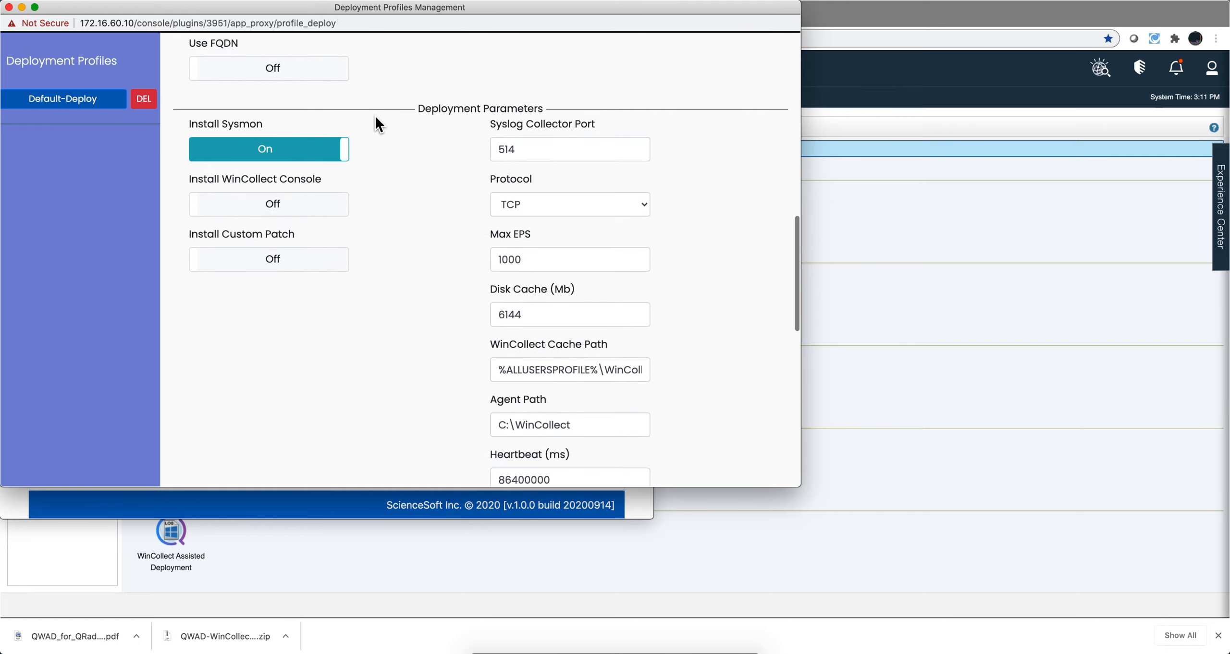
scroll(375, 116, down, 4)
scroll(376, 119, down, 2)
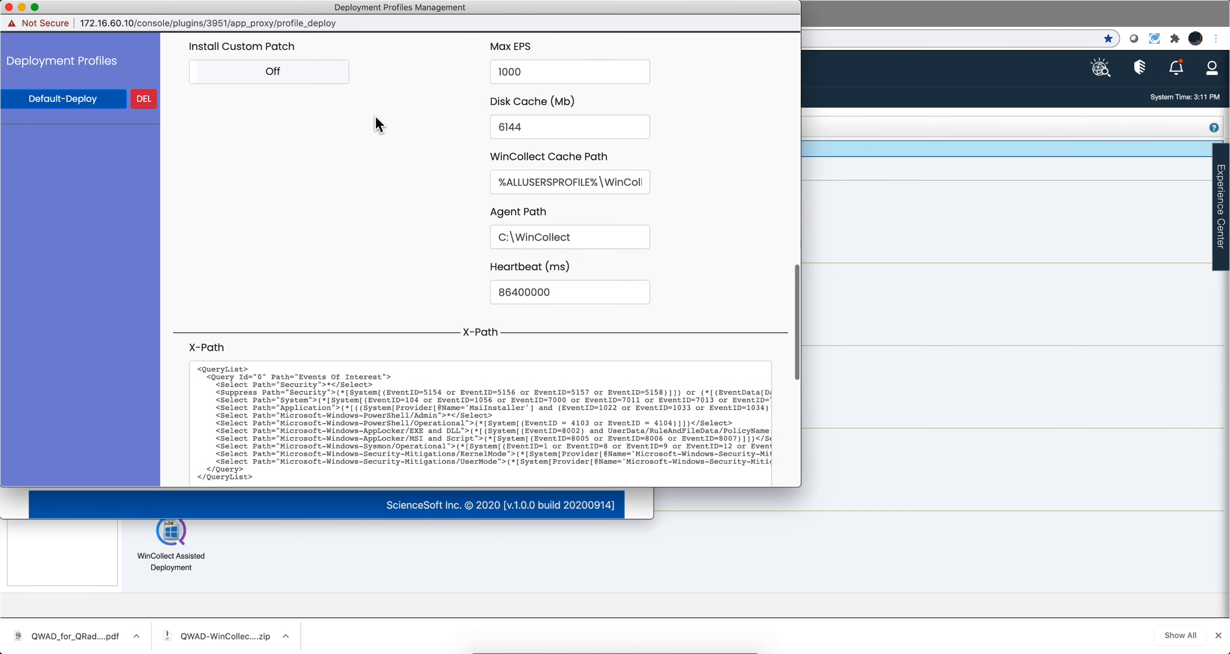
scroll(376, 119, down, 2)
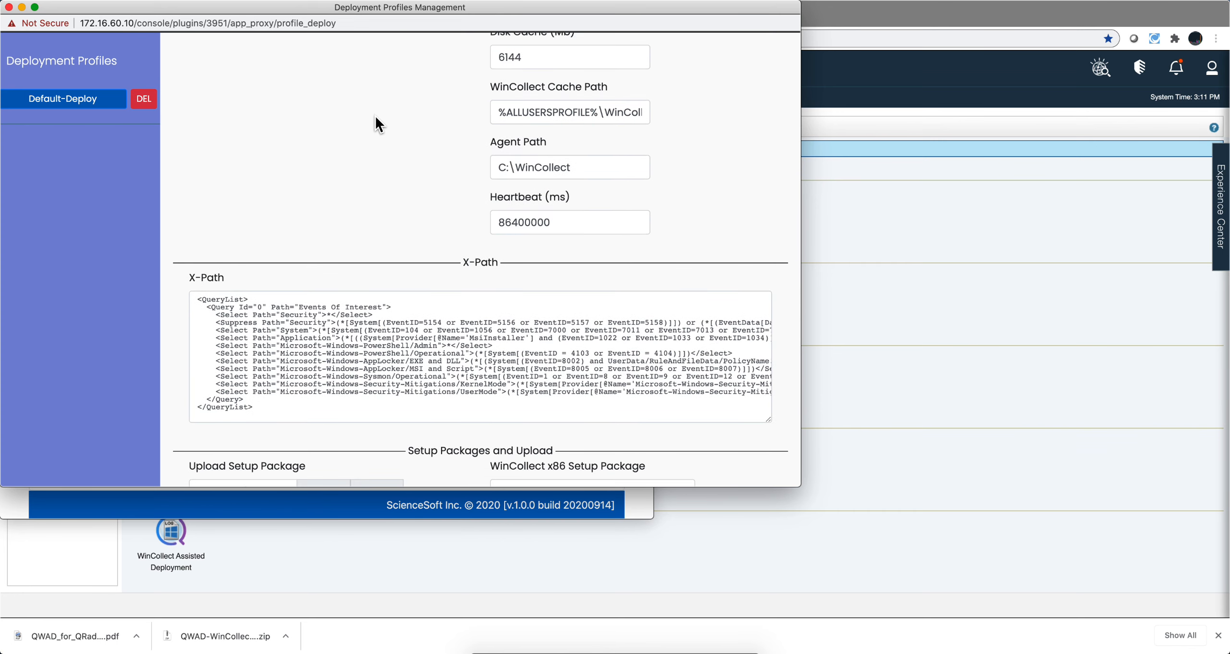
scroll(375, 119, down, 3)
scroll(376, 120, down, 5)
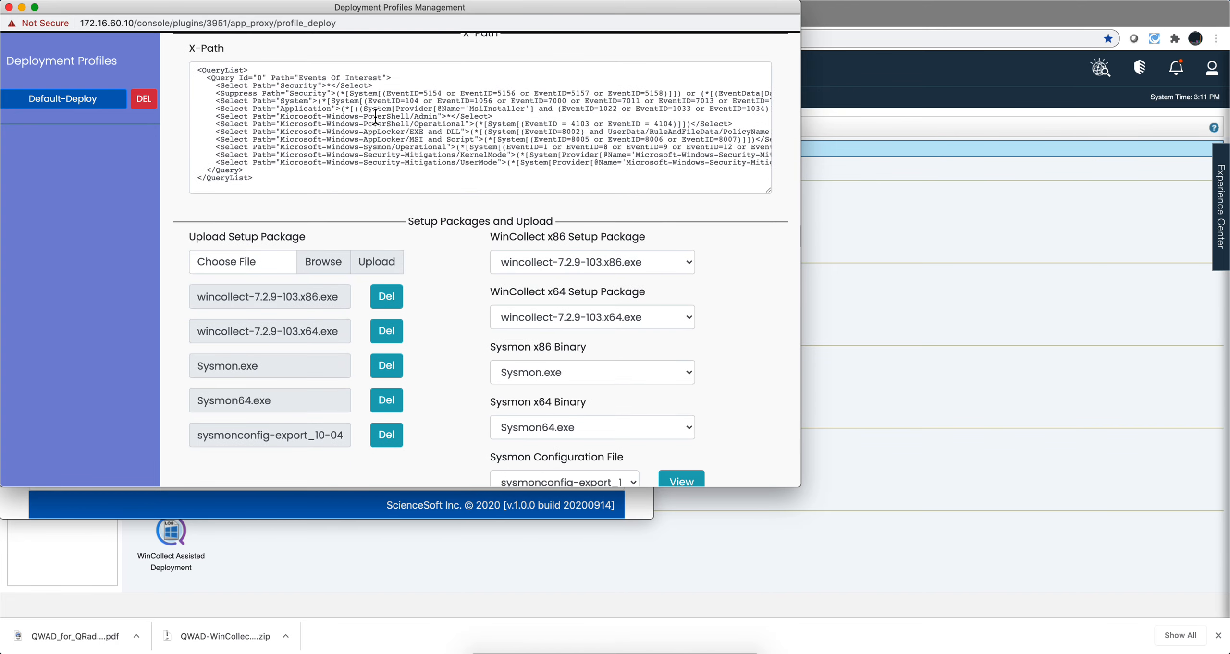
scroll(382, 146, down, 1)
scroll(382, 146, down, 3)
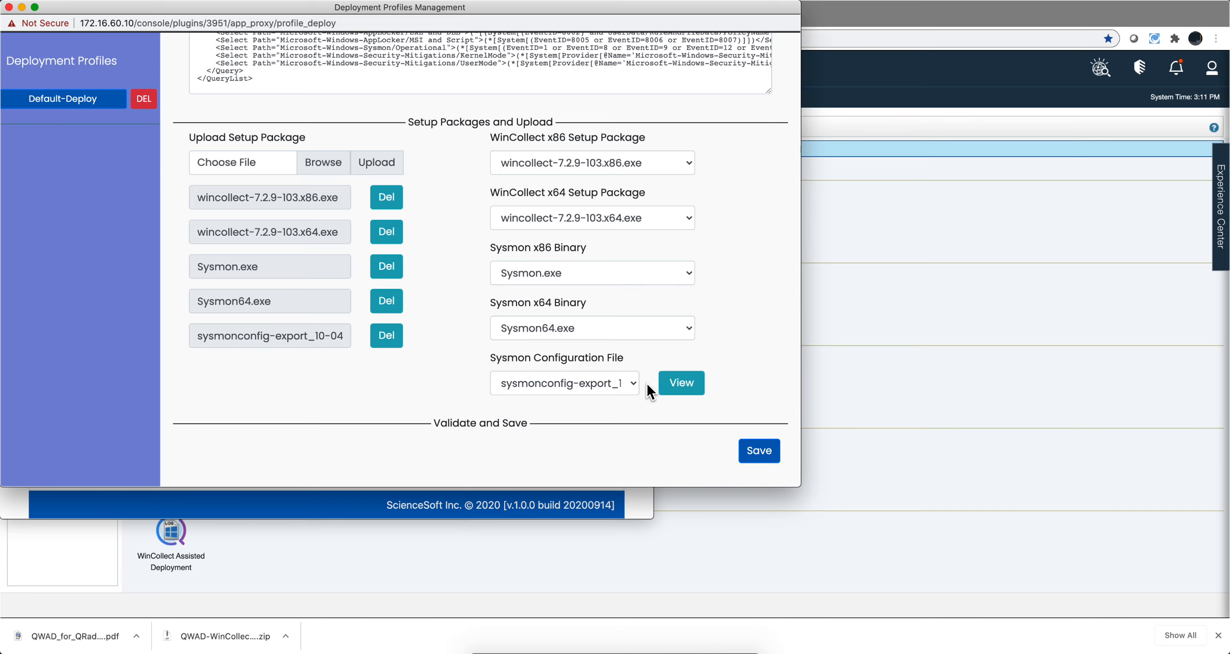
scroll(647, 383, up, 15)
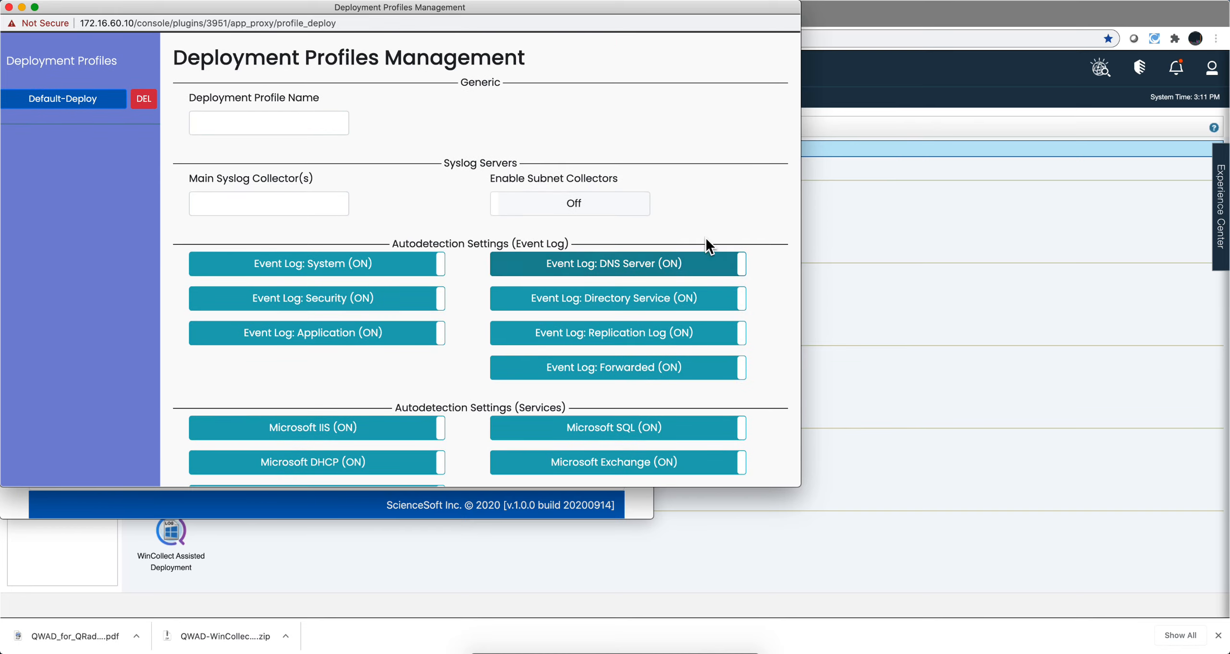
click(9, 6)
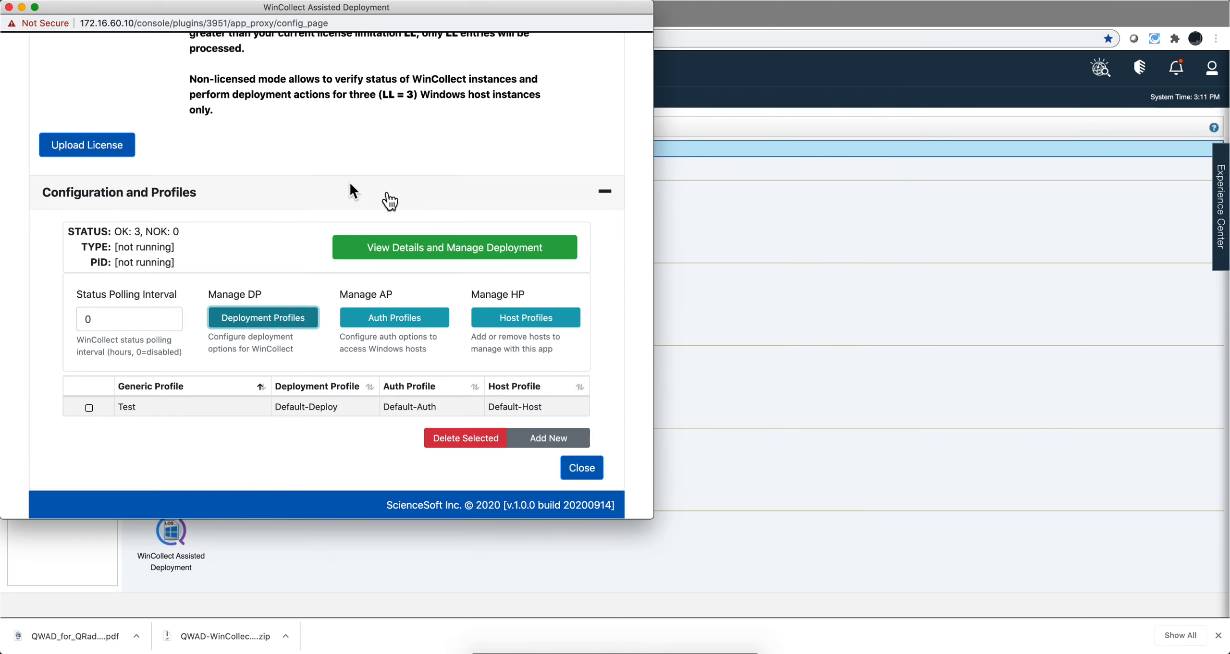
Open the deployment details and review the processing logs of host 172.16.60.31 and the available deployment operations
click(438, 240)
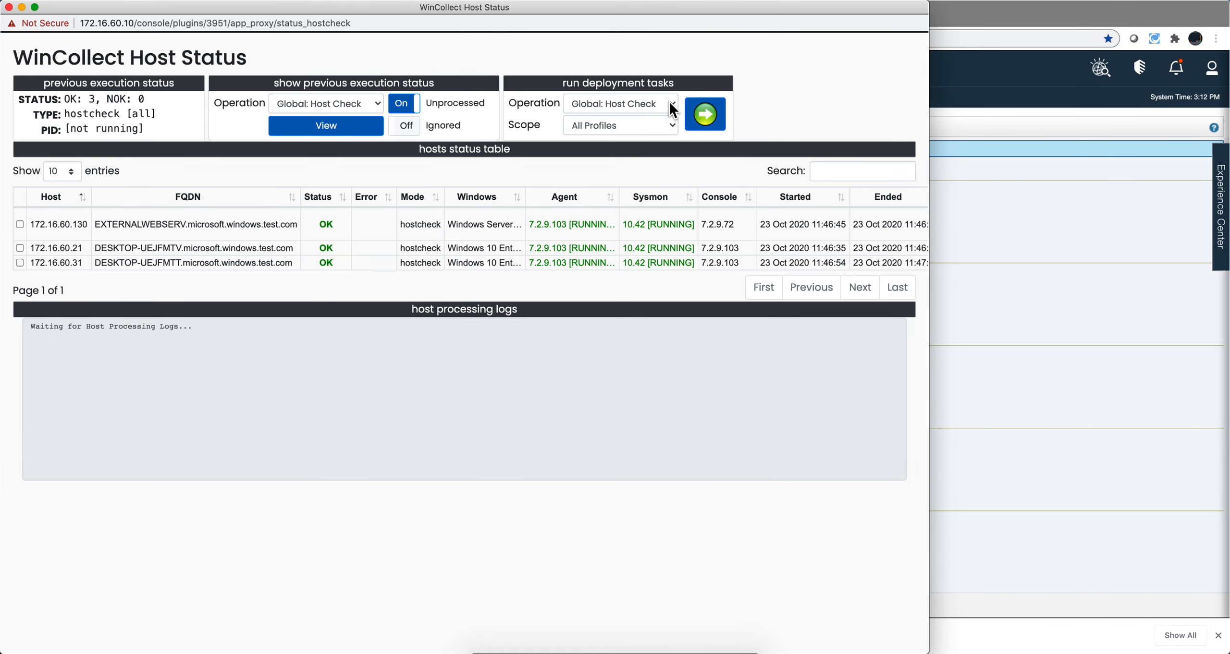
click(36, 263)
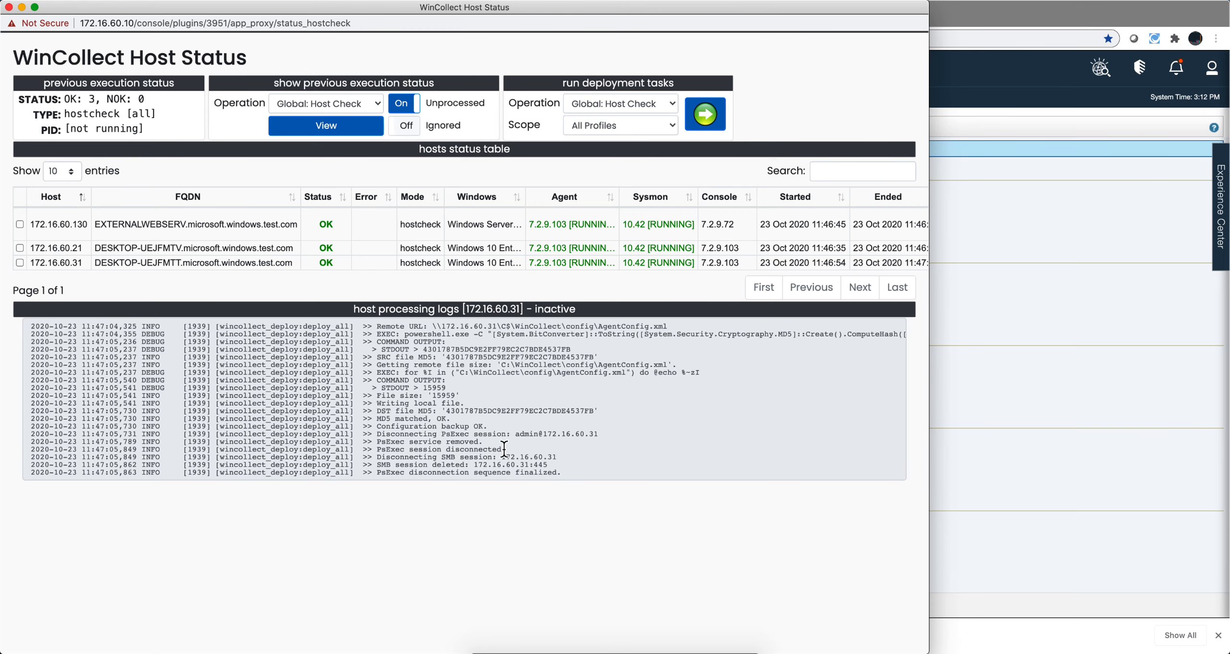
click(672, 106)
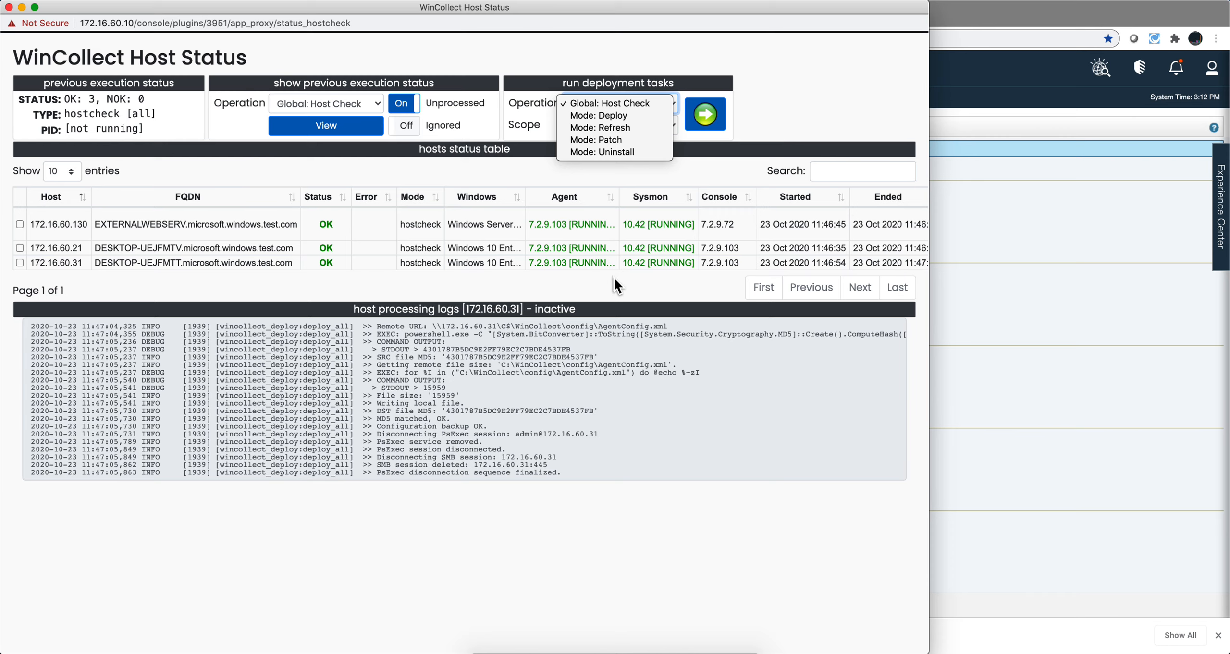
key(Escape)
Check the log sources listed for each host in the hosts status table, and close the host status and WinCollect deployment windows
scroll(613, 277, right, 10)
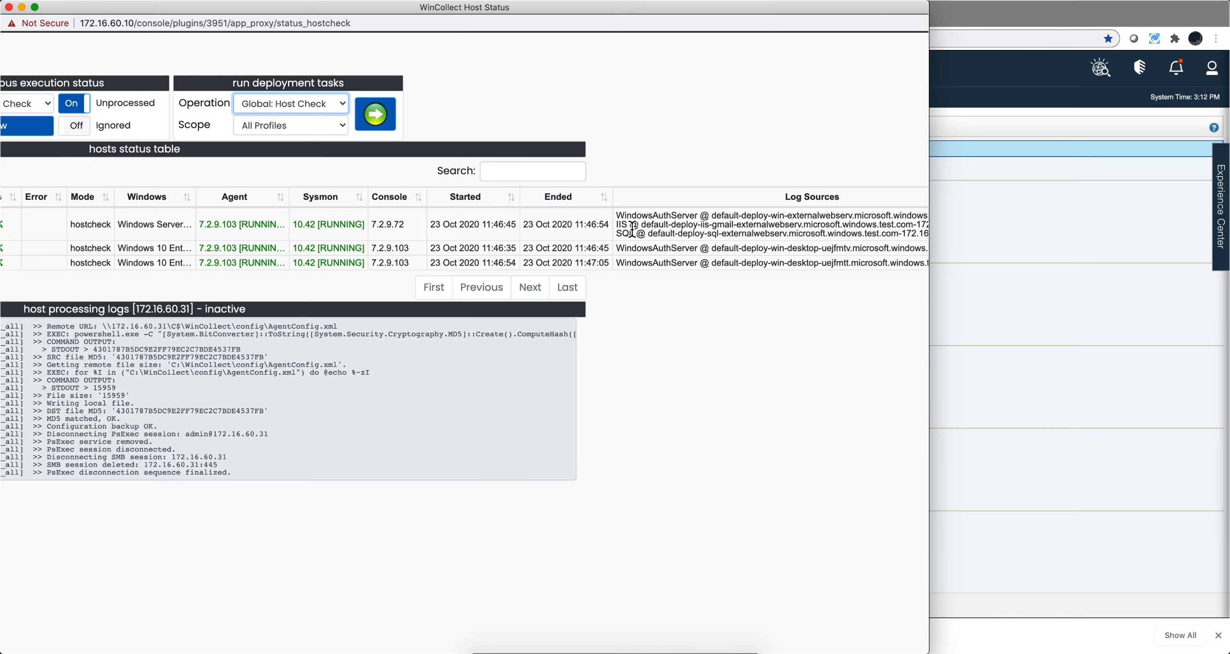
scroll(634, 233, left, 10)
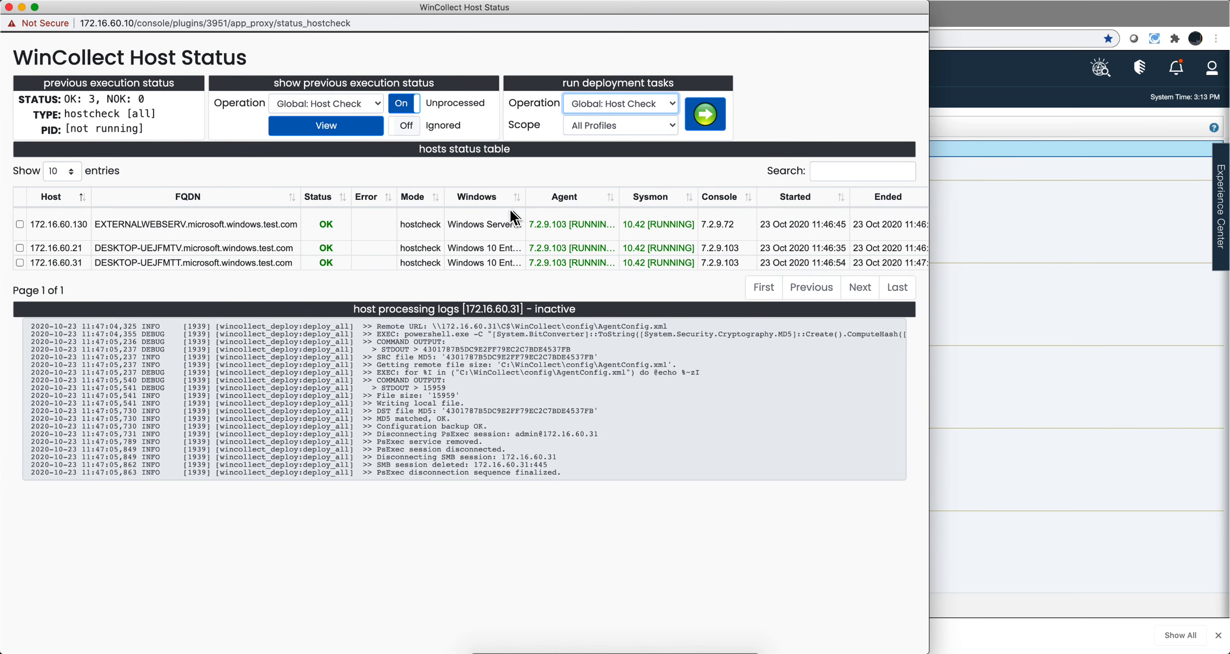
click(10, 7)
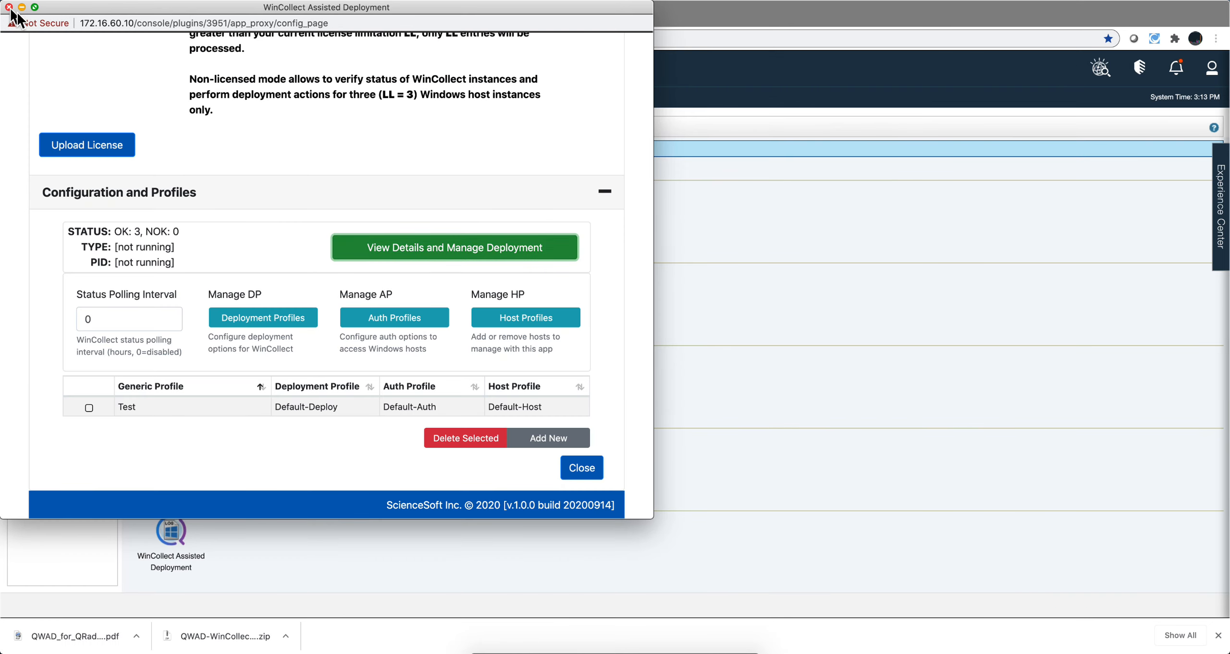
click(9, 8)
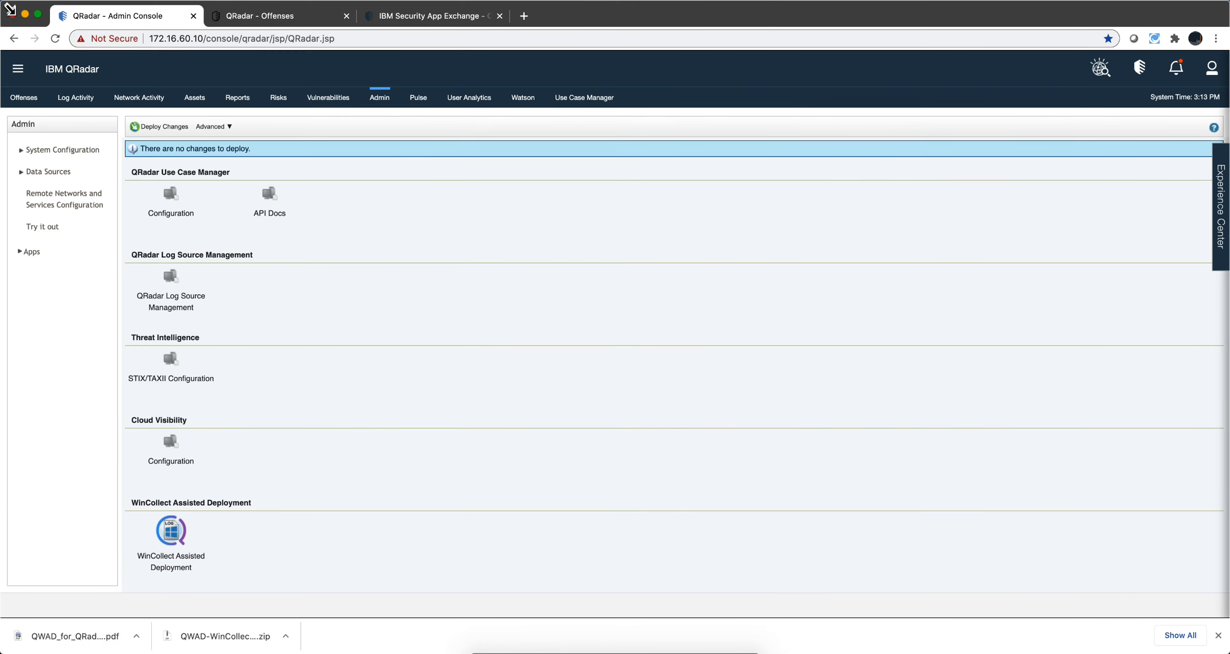
Open the log sources list in QRadar Log Source Management and sort it by creation date, newest first
click(173, 297)
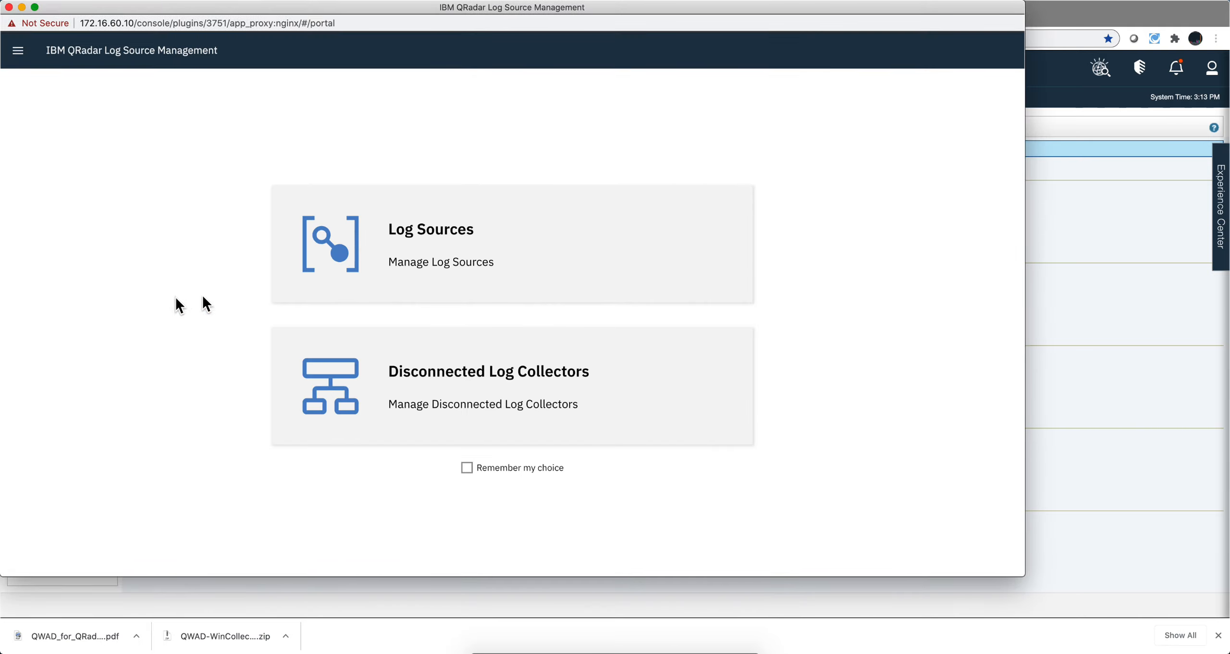
click(409, 243)
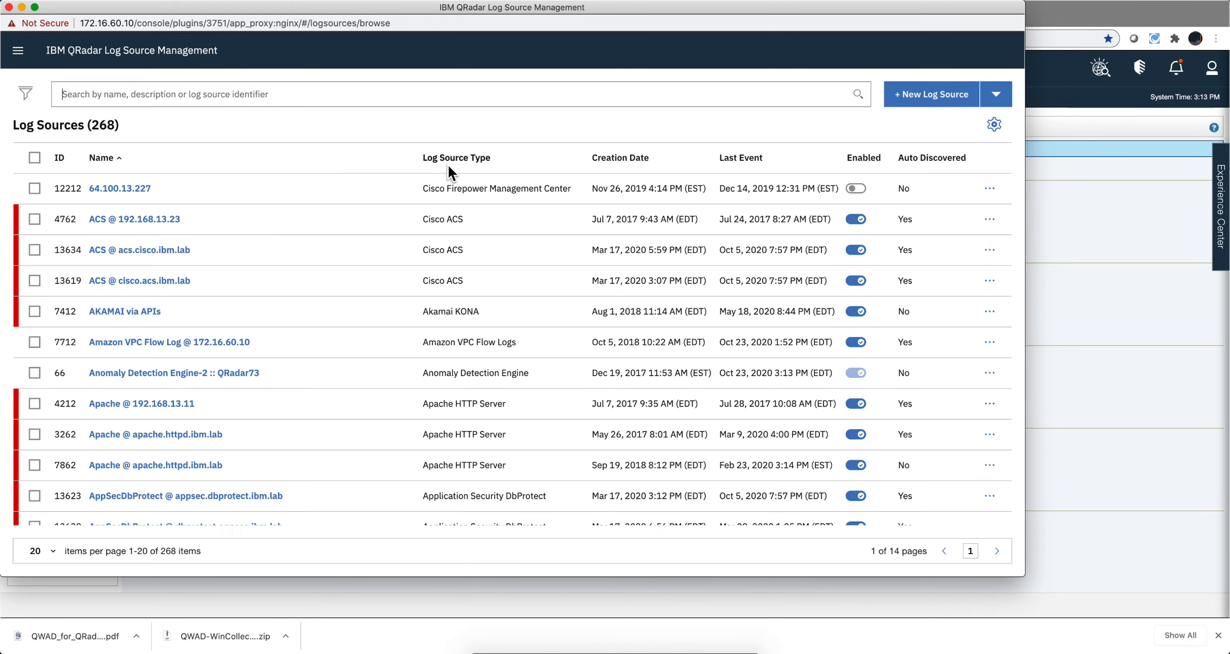
click(655, 158)
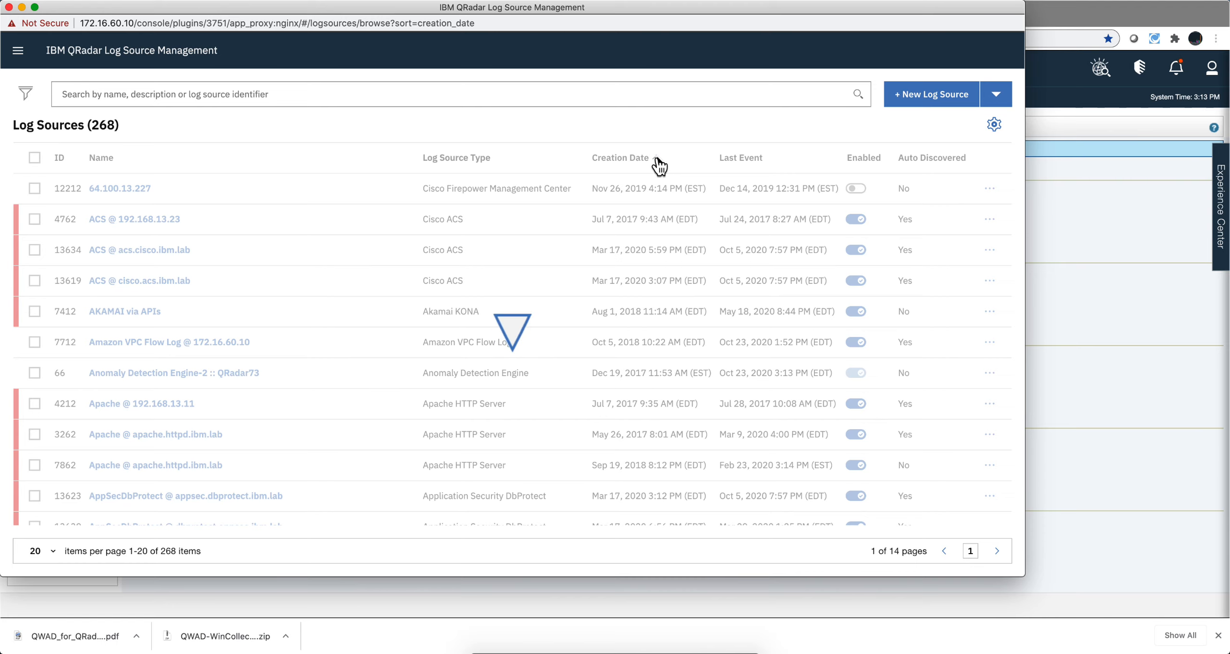
click(657, 161)
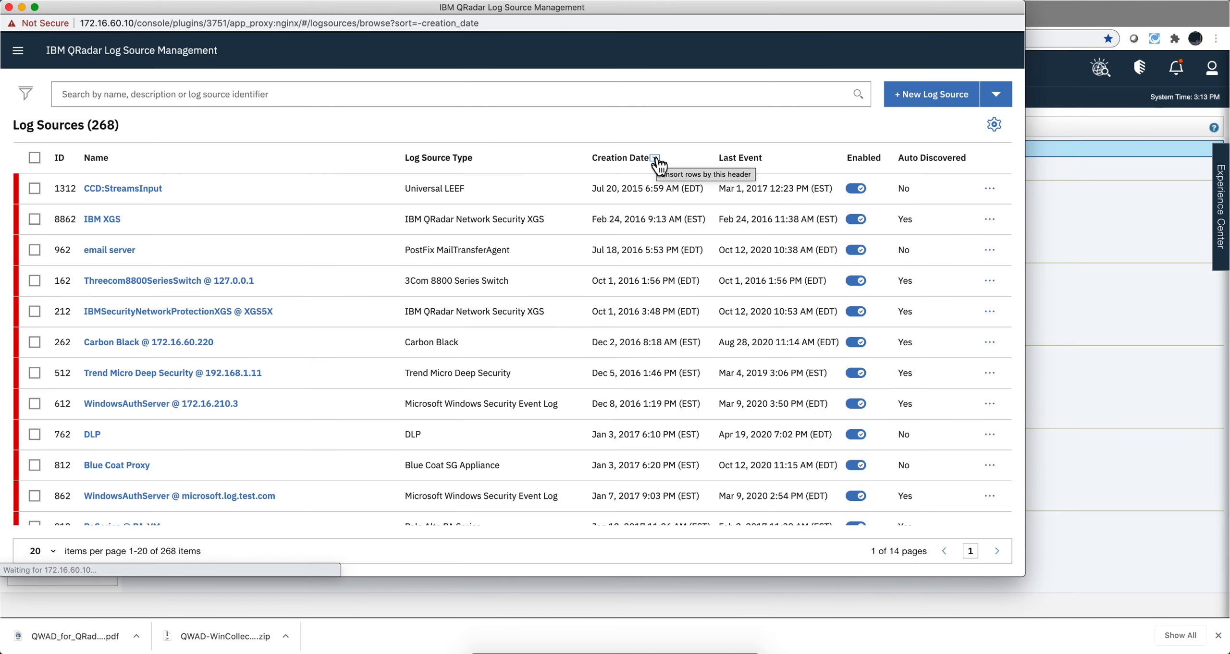